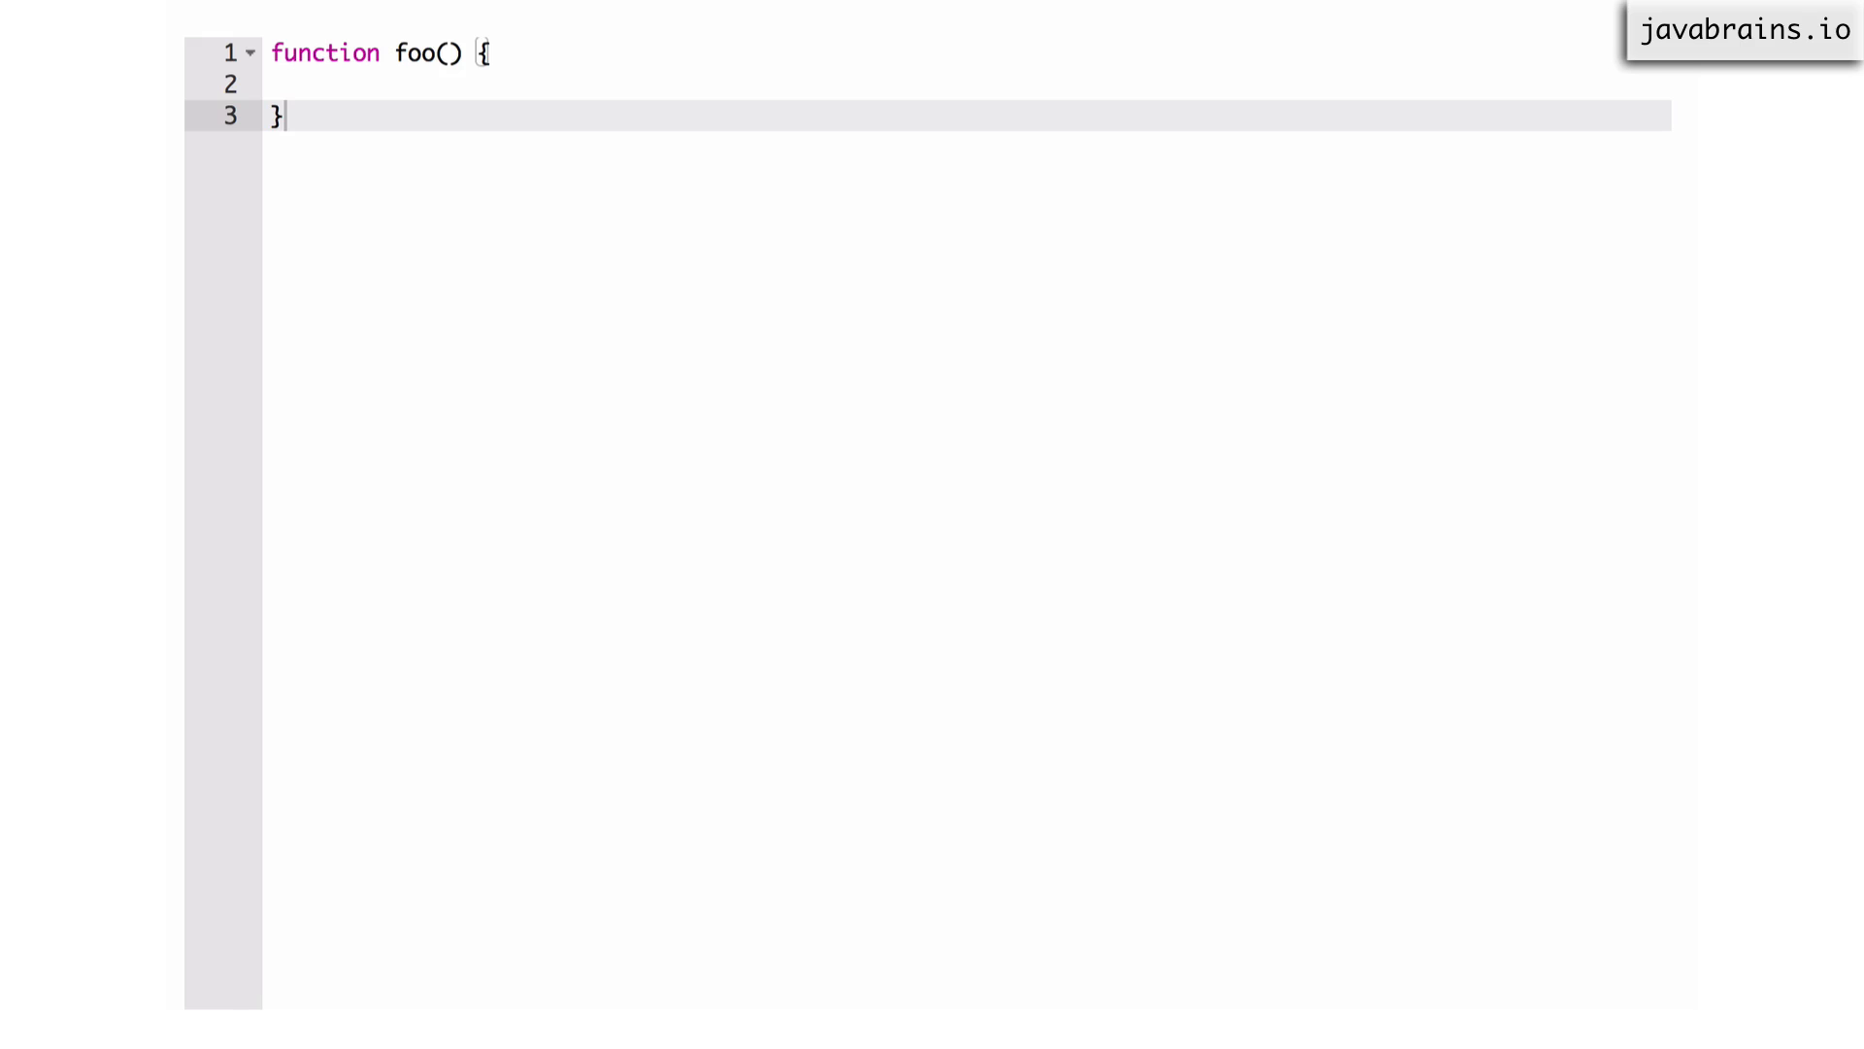
Step: Start an indented line inside foo's body for the console.log("Function foo called") statement
{"action": "key", "text": "Up"}
{"action": "key", "text": "Tab"}
{"action": "type", "text": "console.log(\"Functi"}
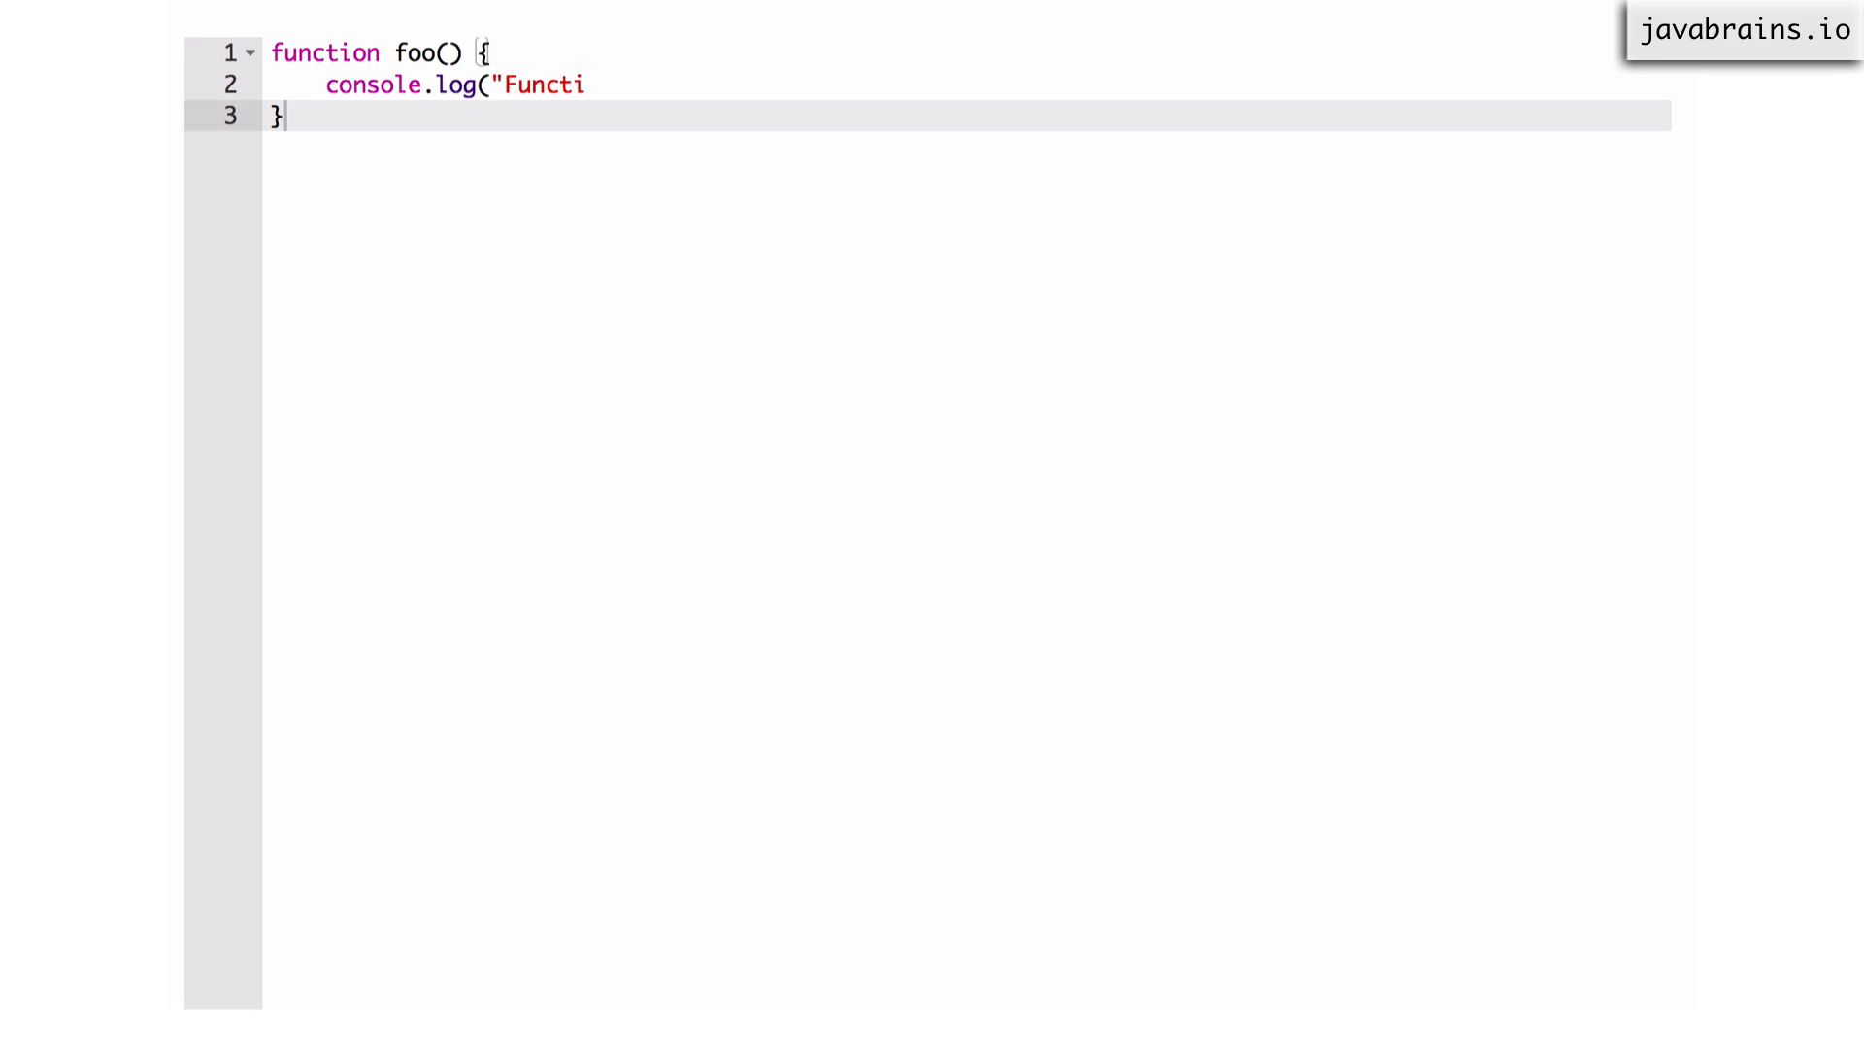
{"action": "type", "text": "on foo called\");"}
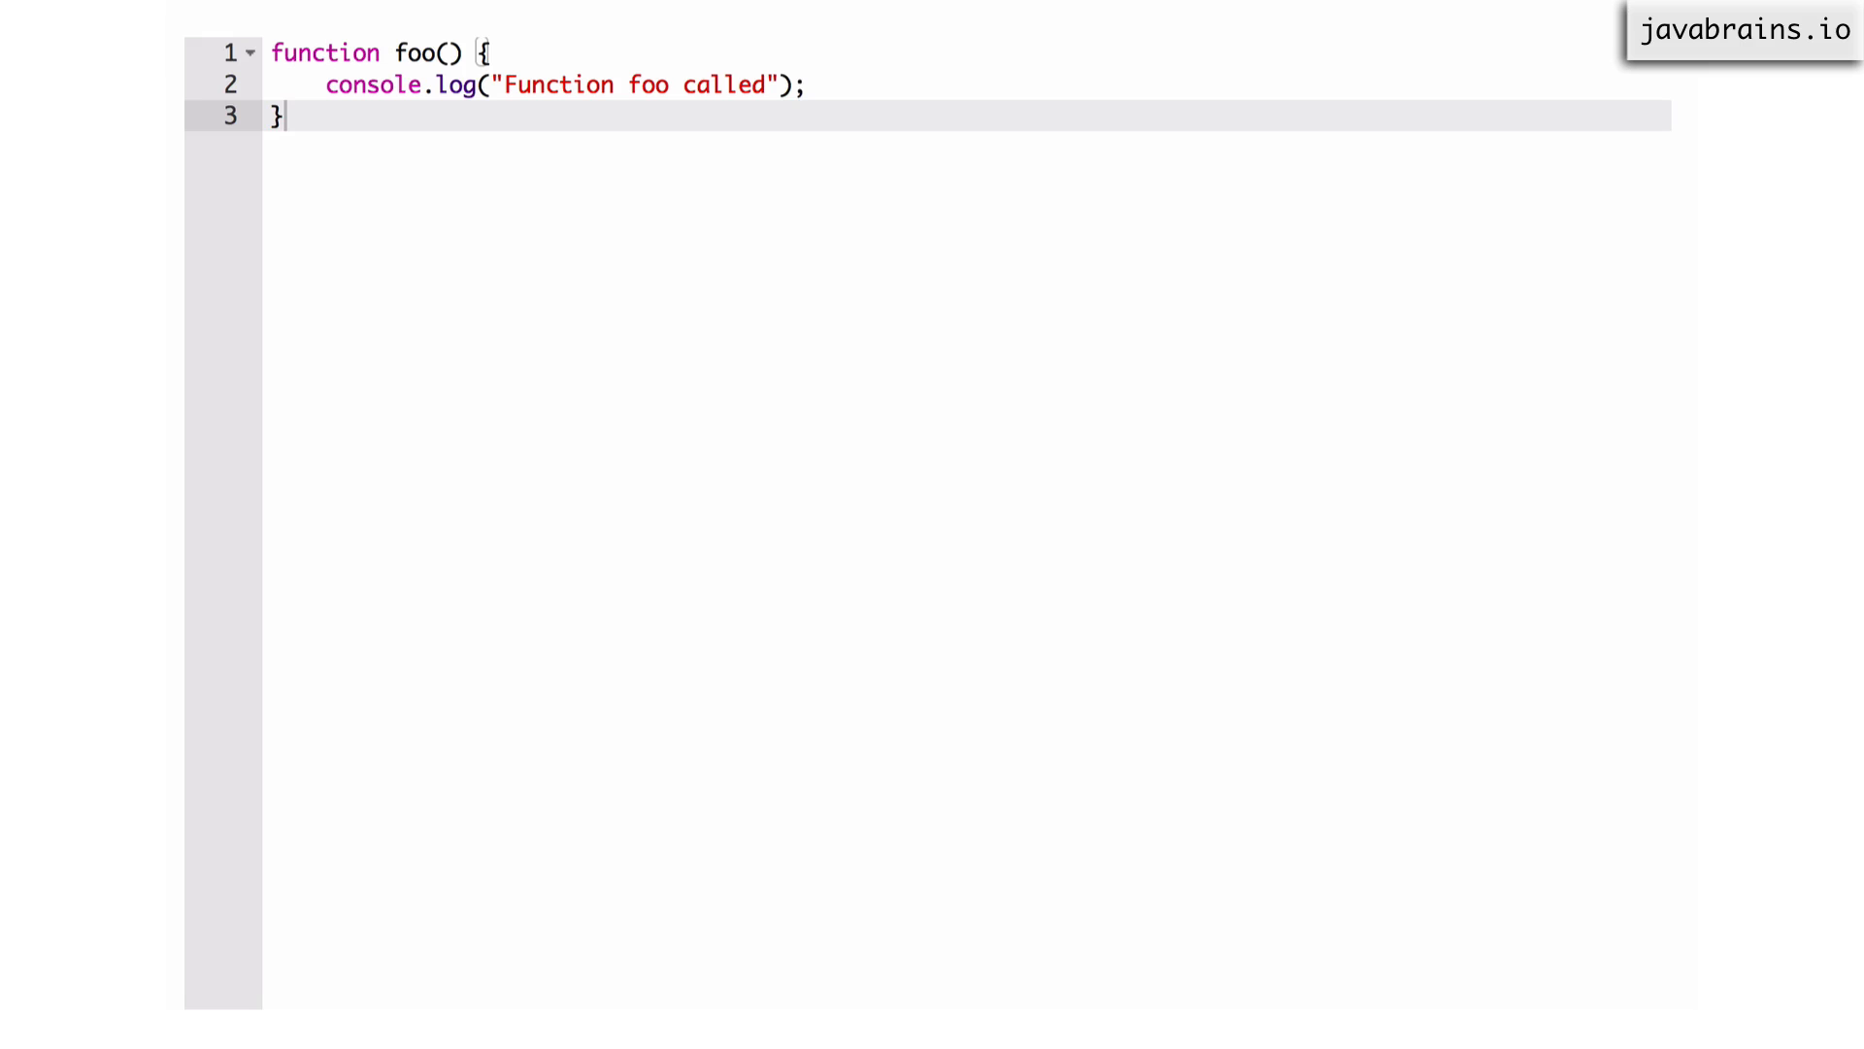
Step: Lay out lines below foo for var bar's function expression with an indented body line
{"action": "key", "text": "Return"}
{"action": "key", "text": "Return"}
{"action": "type", "text": "var bar "}
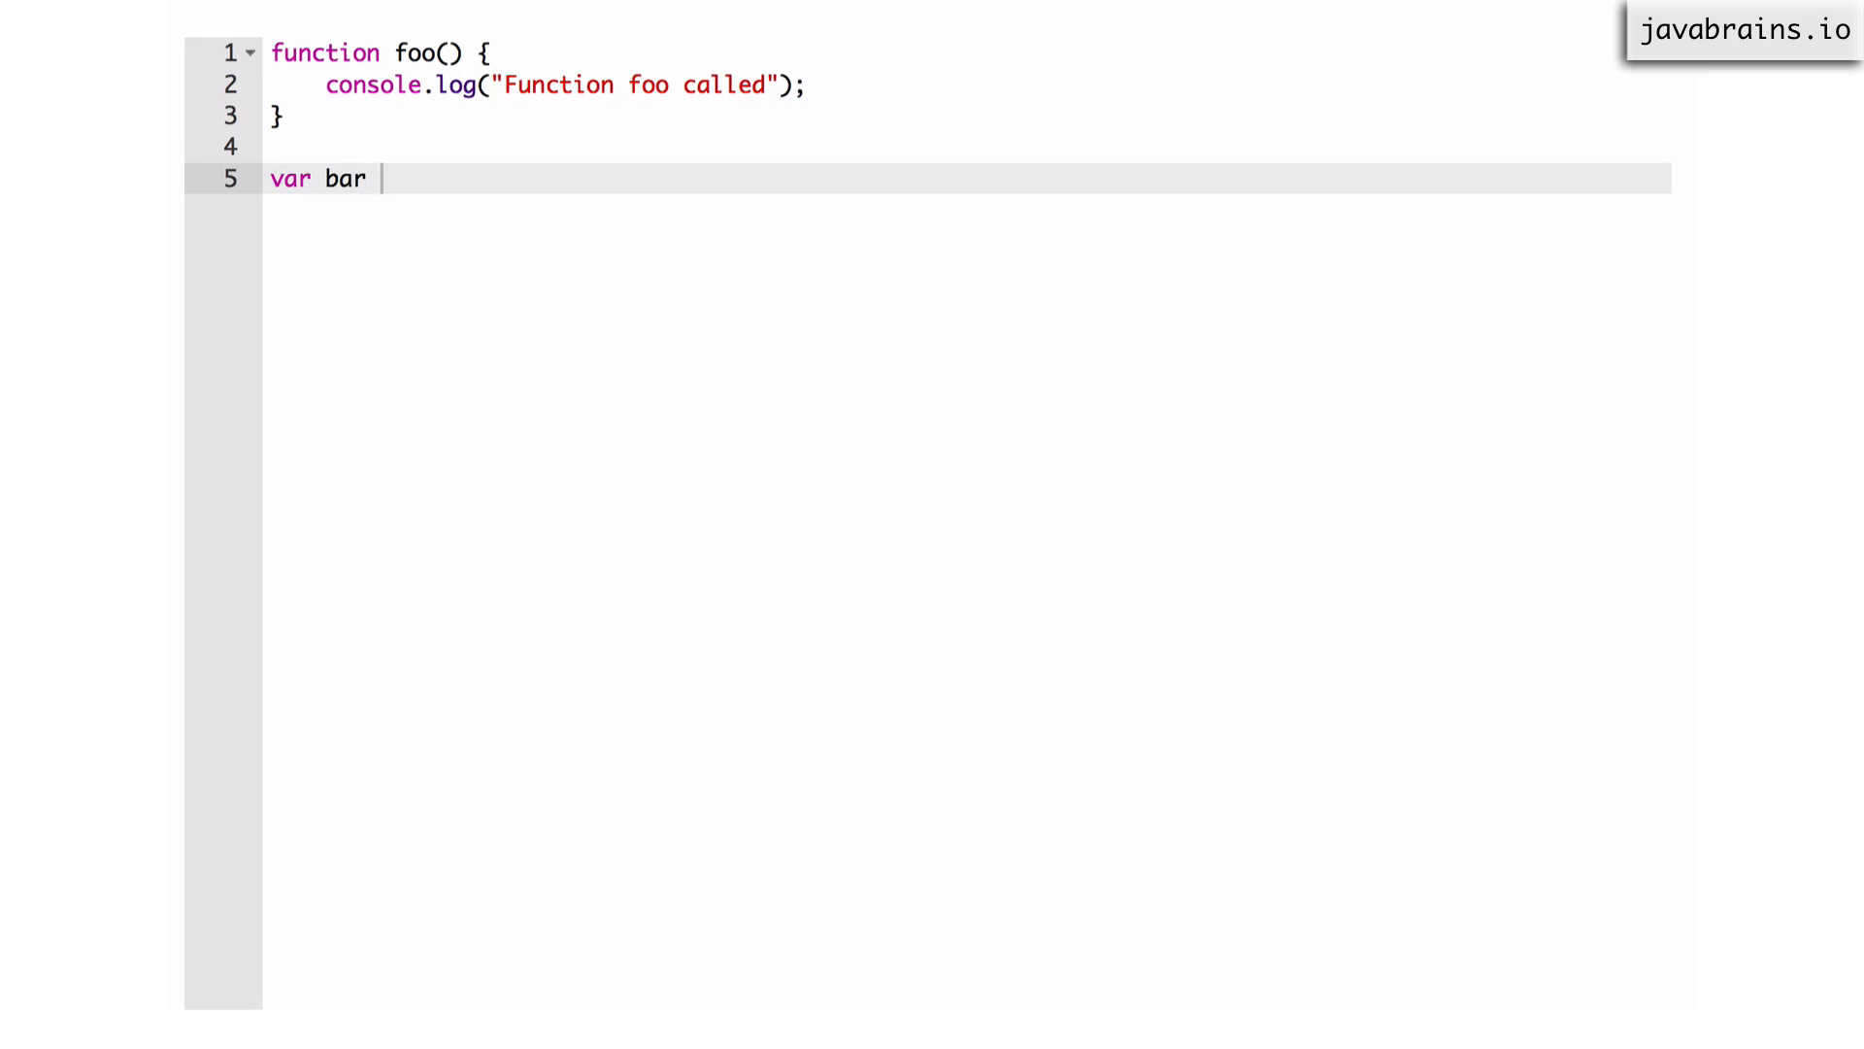
{"action": "type", "text": "= function() {"}
{"action": "key", "text": "Return"}
{"action": "key", "text": "Return"}
{"action": "type", "text": "};"}
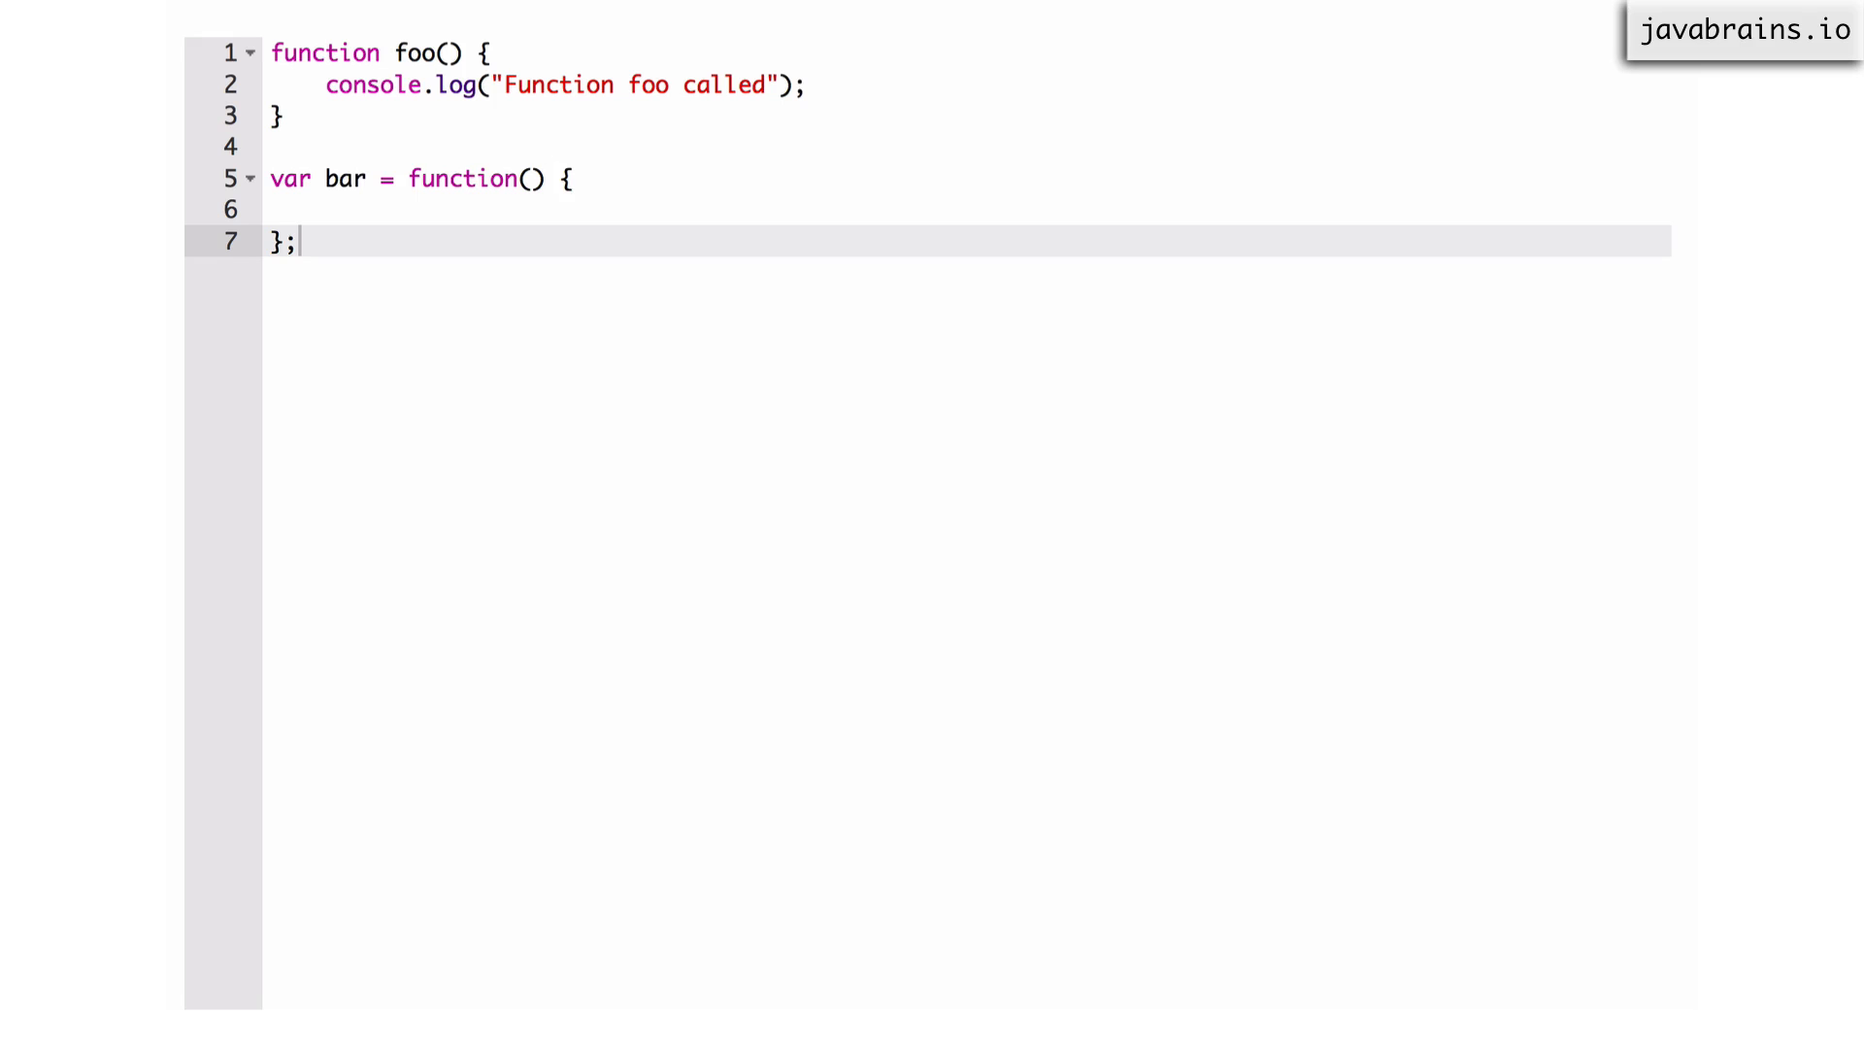
{"action": "key", "text": "Up"}
{"action": "type", "text": "console.l"}
{"action": "type", "text": "og(\"Function bar calle"}
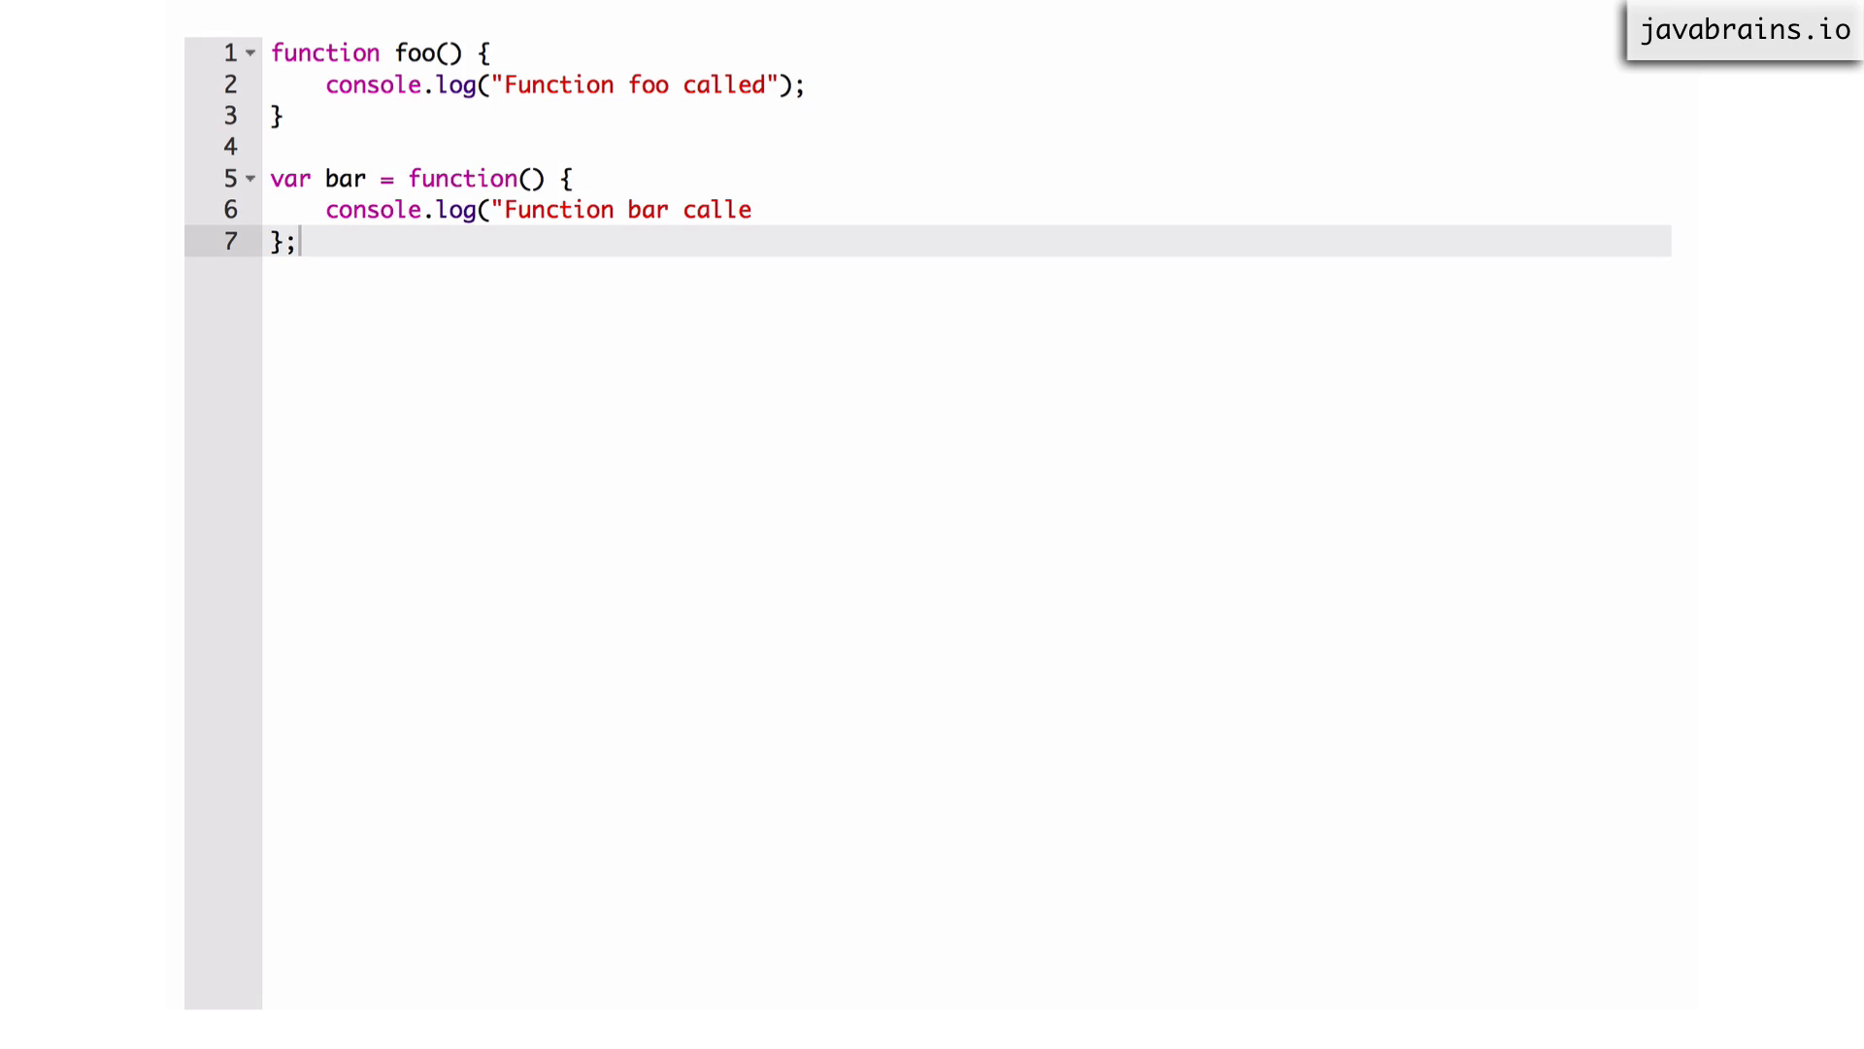
{"action": "type", "text": "d\");"}
{"action": "left_click", "coordinate": [407, 178]}
{"action": "key", "text": "shift+Down"}
{"action": "key", "text": "shift+Down"}
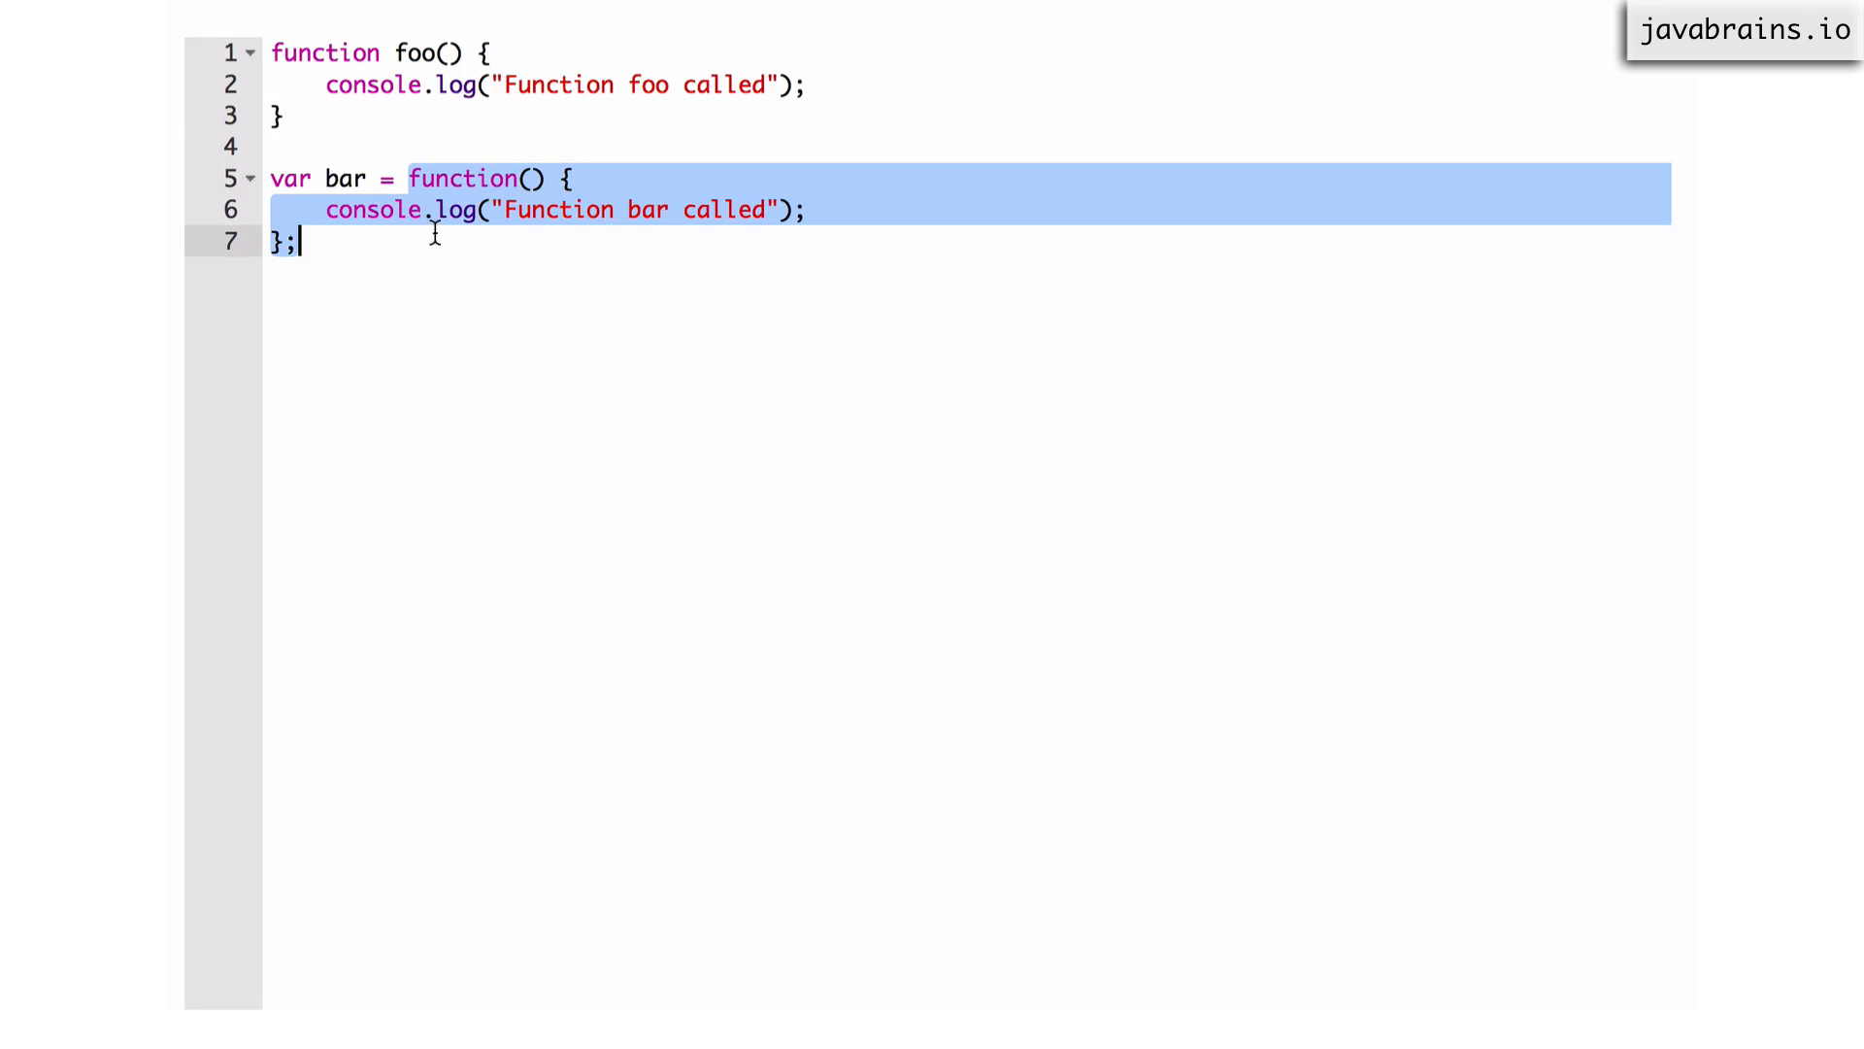
{"action": "double_click", "coordinate": [346, 177]}
{"action": "left_click", "coordinate": [356, 240]}
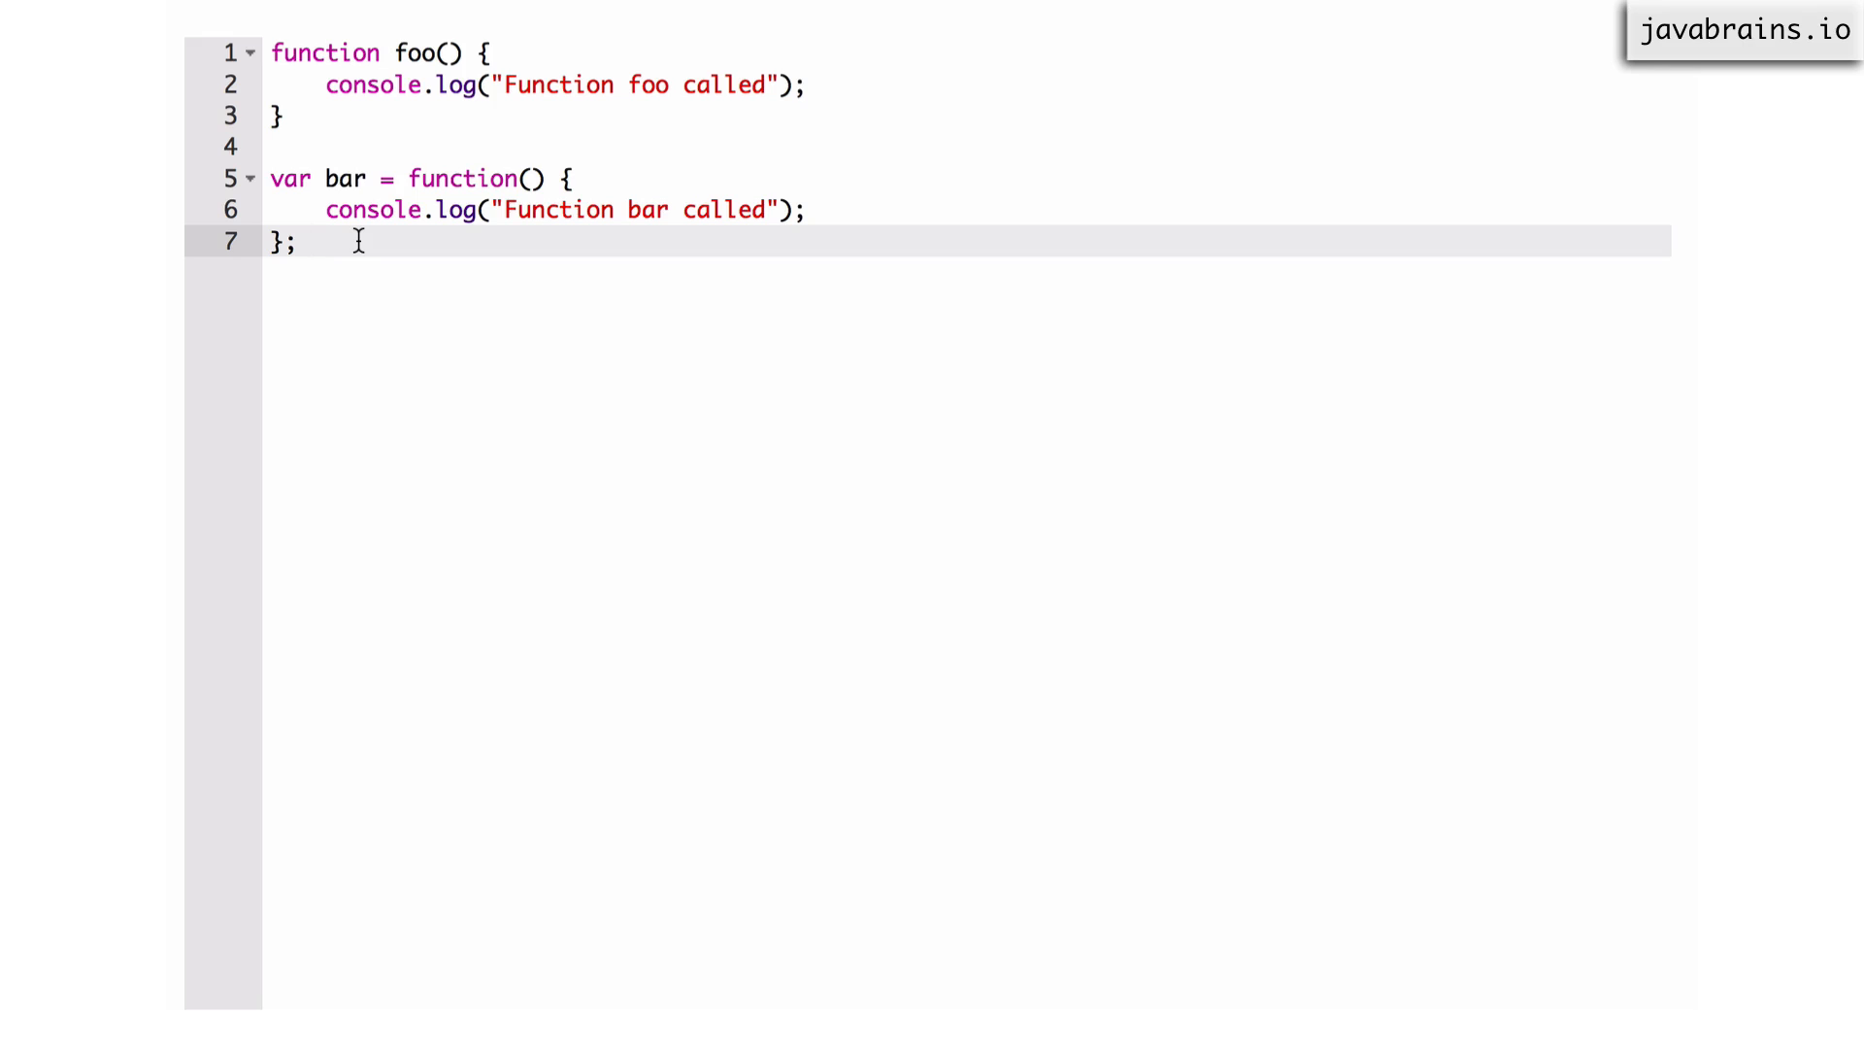
{"action": "left_click", "coordinate": [349, 178]}
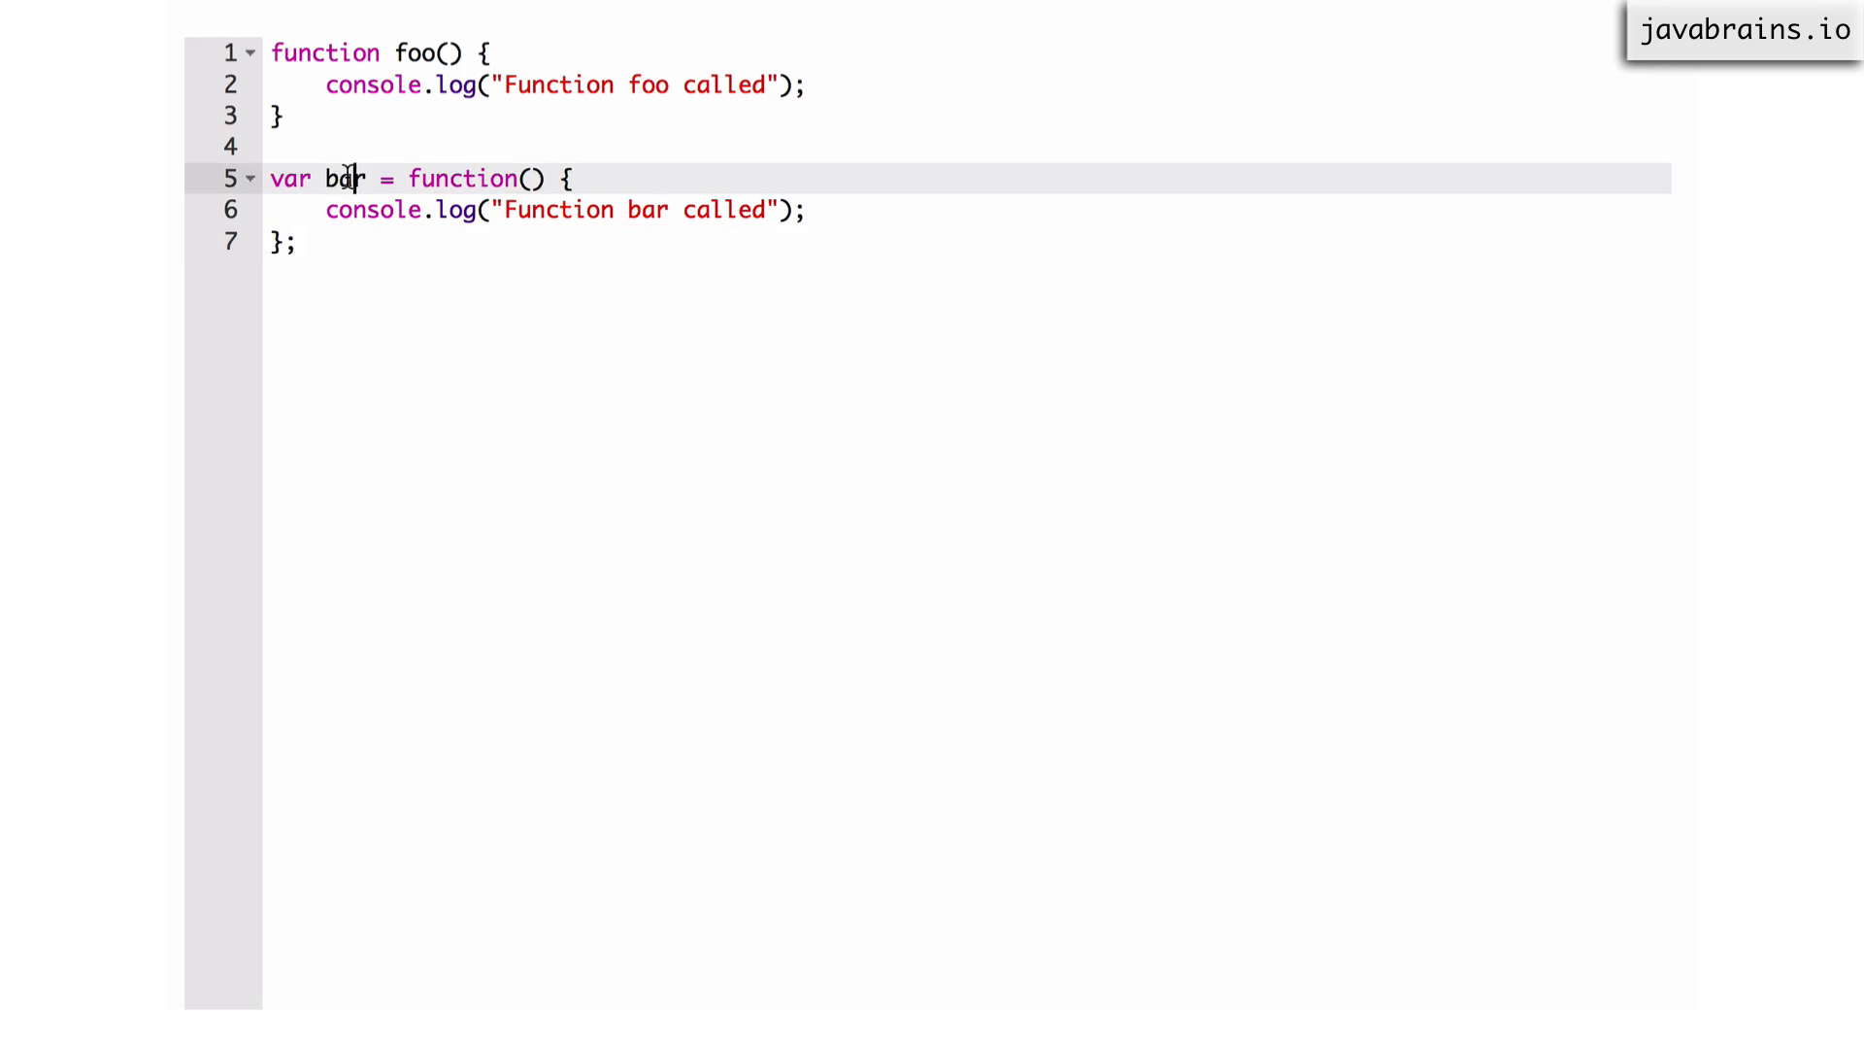
{"action": "double_click", "coordinate": [350, 177]}
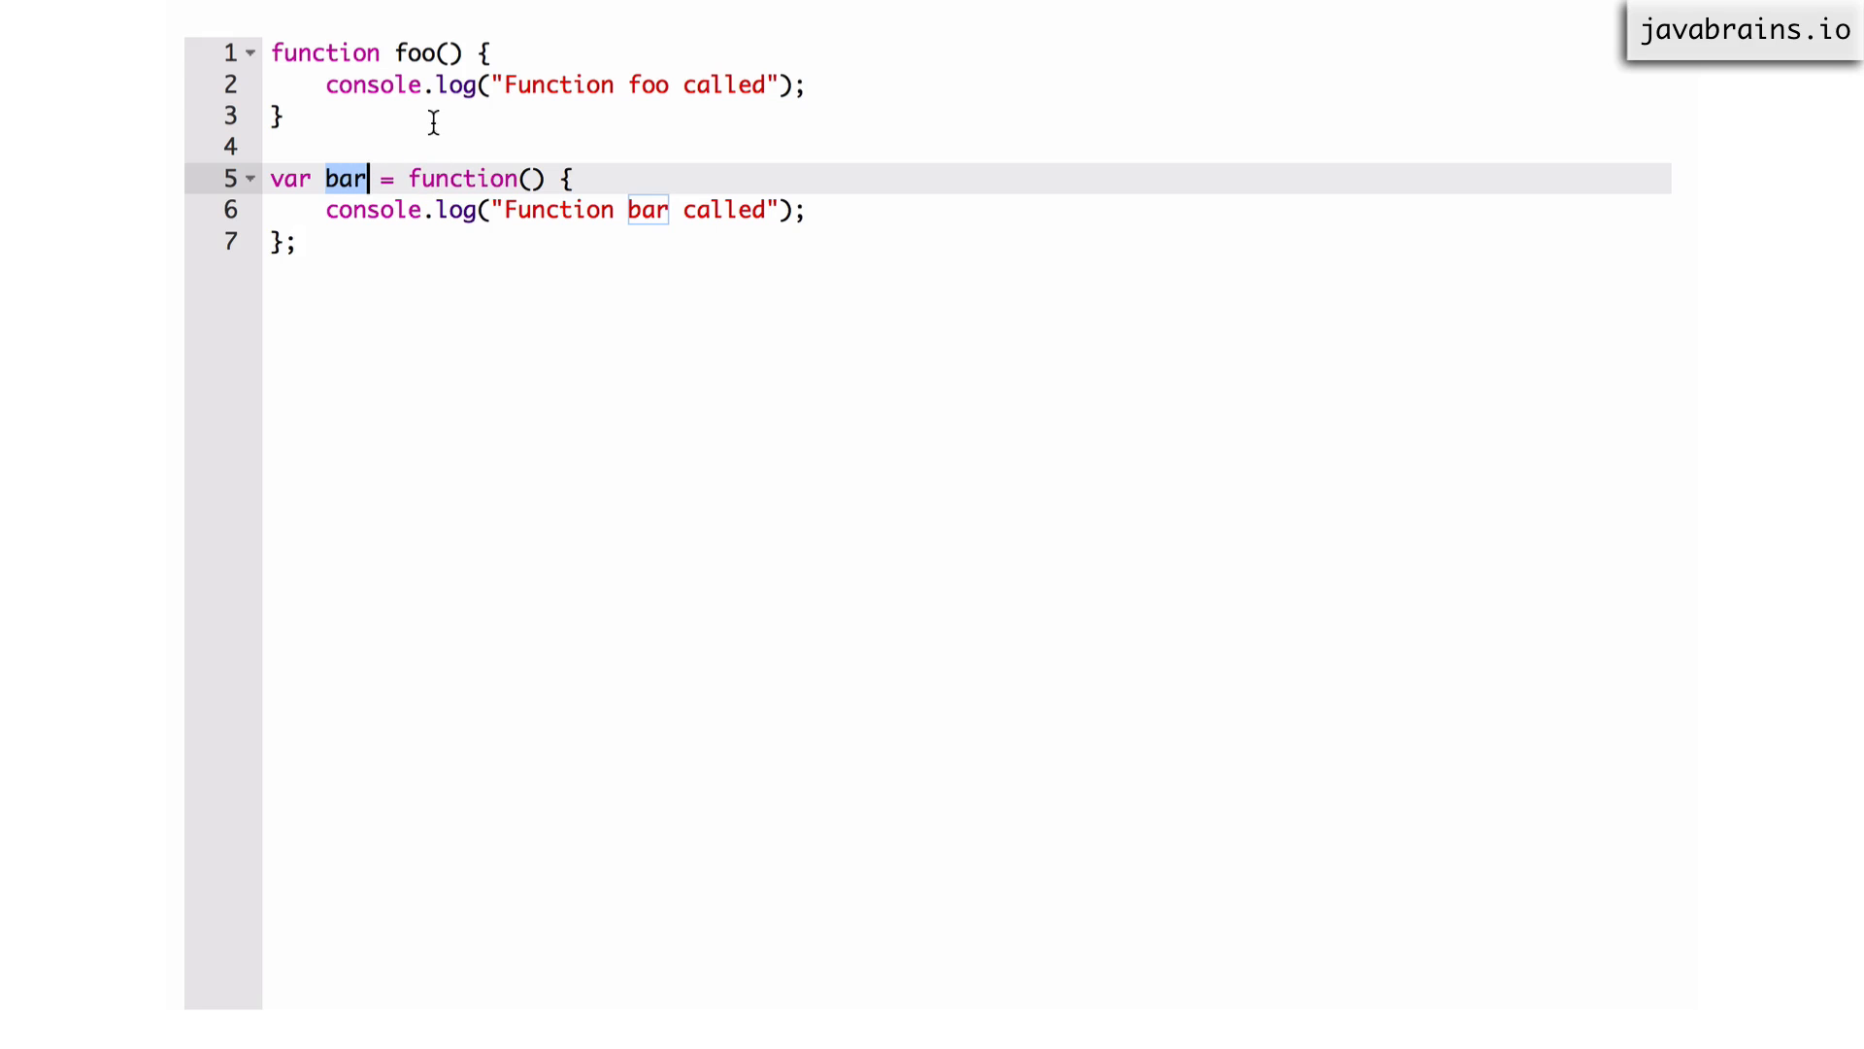
{"action": "left_click", "coordinate": [422, 55]}
{"action": "left_click", "coordinate": [315, 120]}
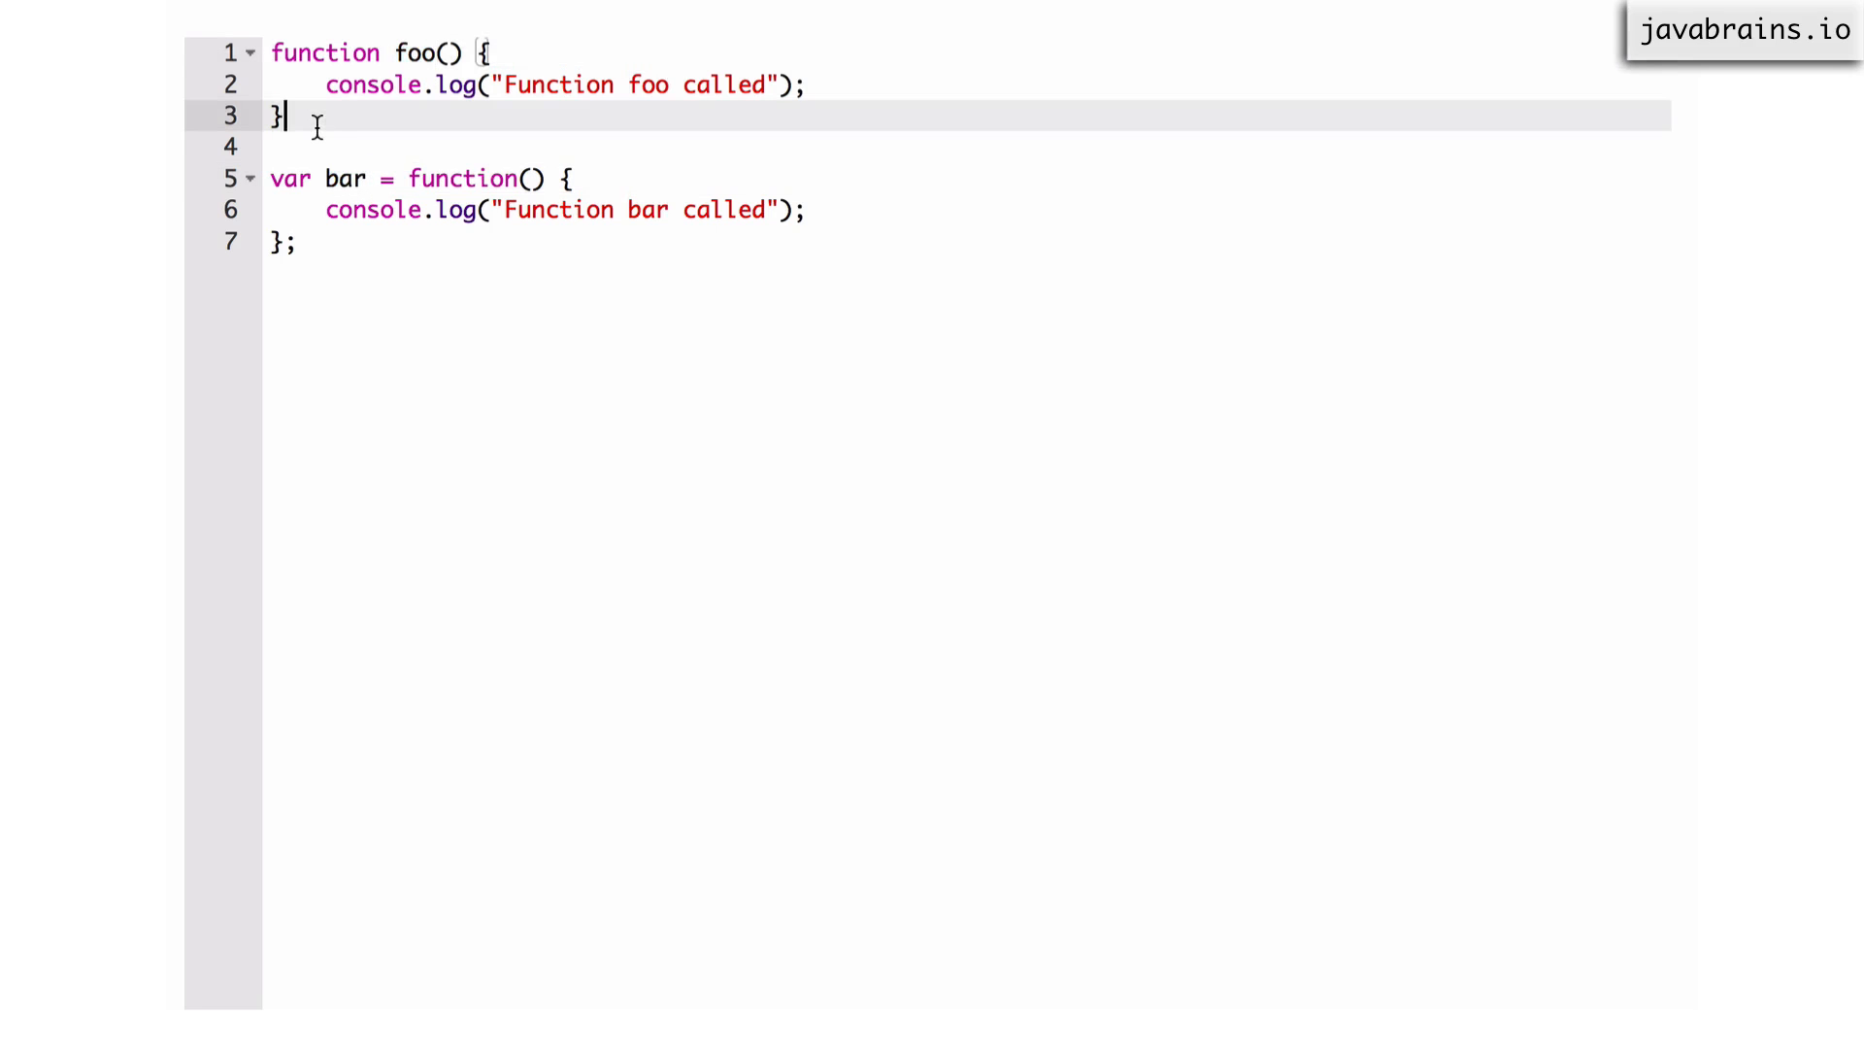
{"action": "left_click_drag", "start_coordinate": [315, 120], "coordinate": [272, 53]}
{"action": "left_click", "coordinate": [456, 177]}
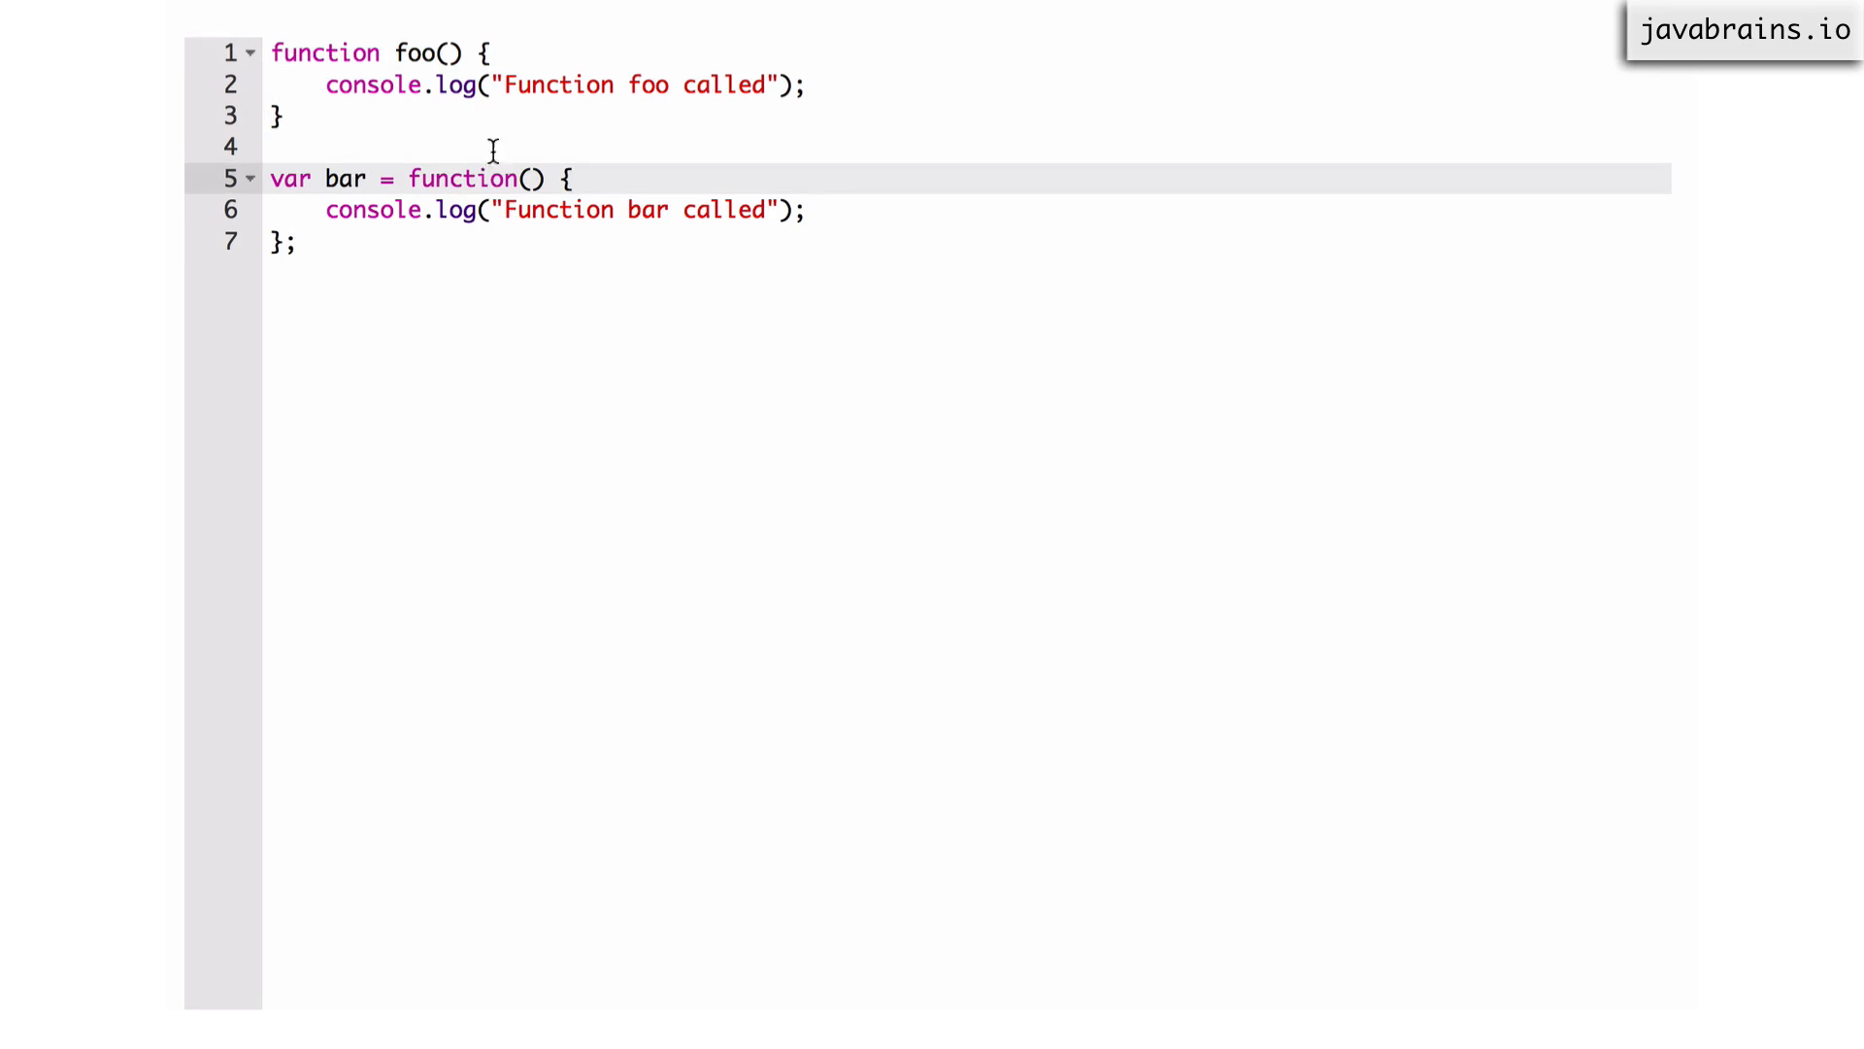
{"action": "left_click", "coordinate": [739, 318]}
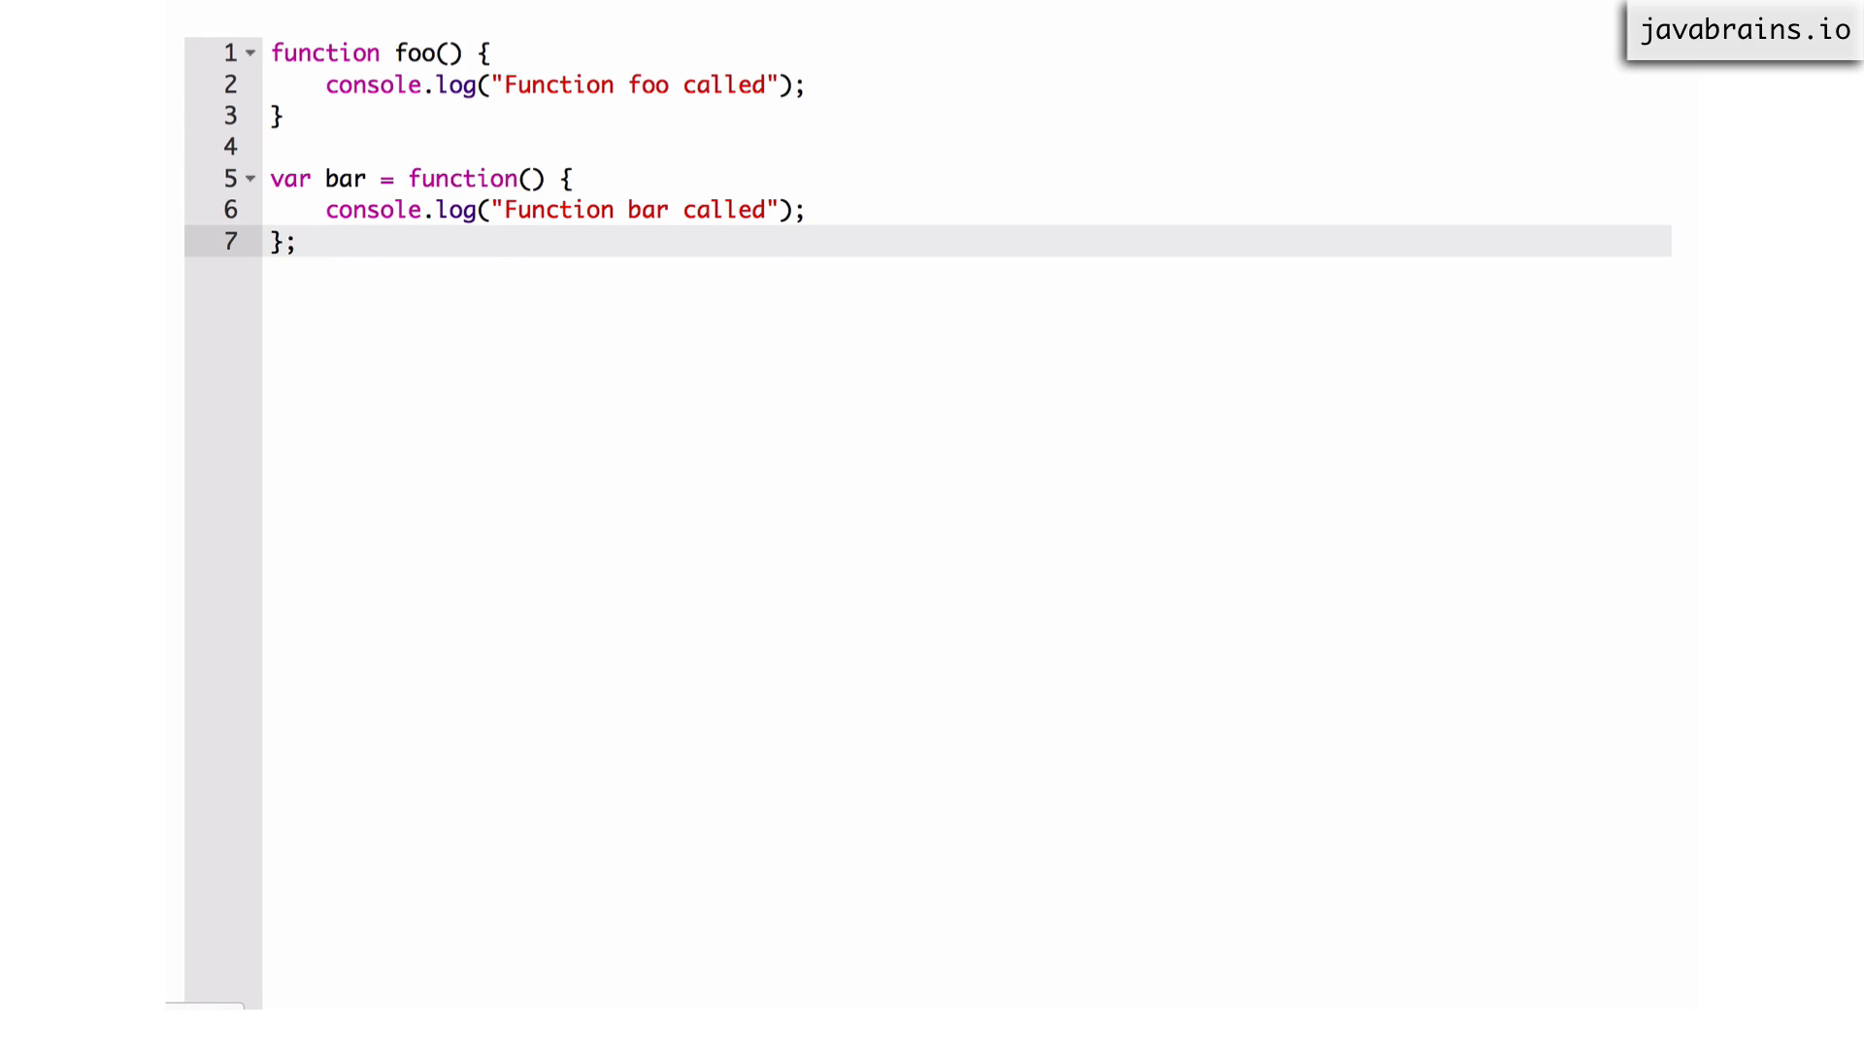
Step: Add blank lines after bar's expression and briefly highlight the function expression and the name bar
{"action": "key", "text": "Return"}
{"action": "key", "text": "Return"}
{"action": "type", "text": "foo();"}
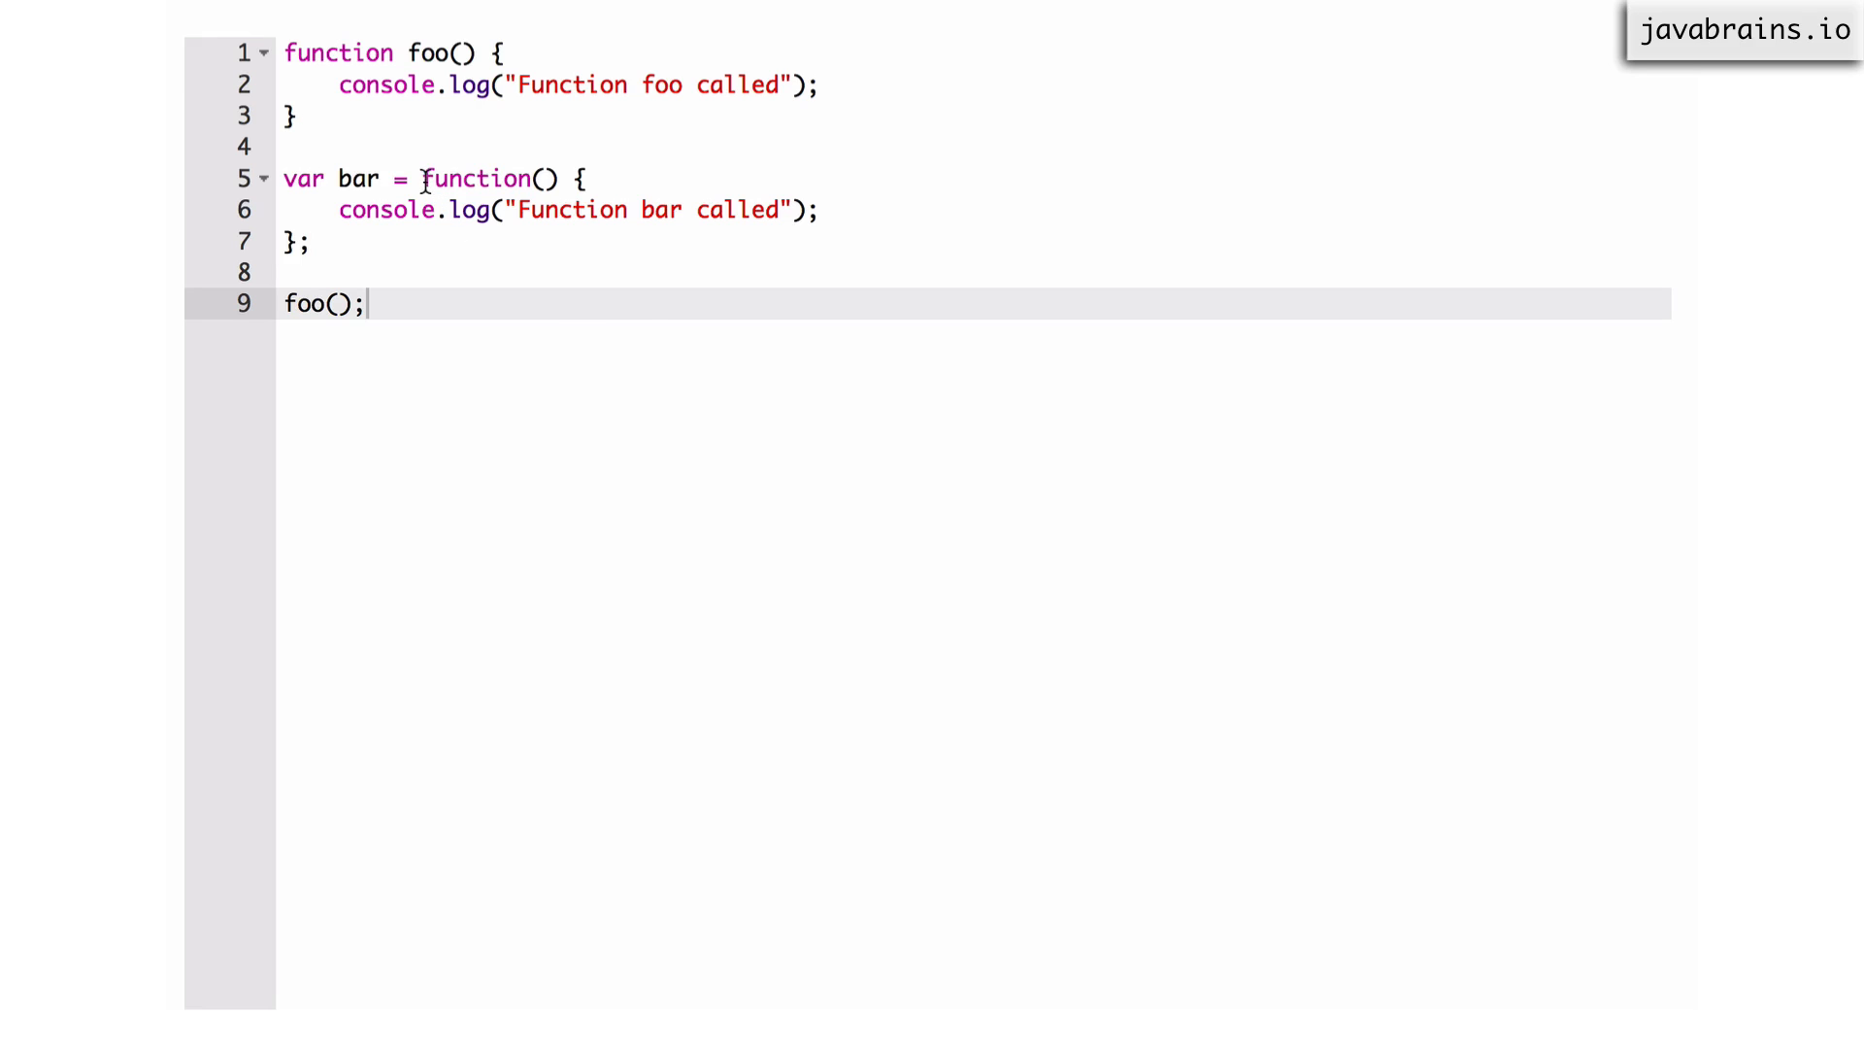
{"action": "left_click_drag", "start_coordinate": [422, 178], "coordinate": [459, 242]}
{"action": "left_click", "coordinate": [459, 242]}
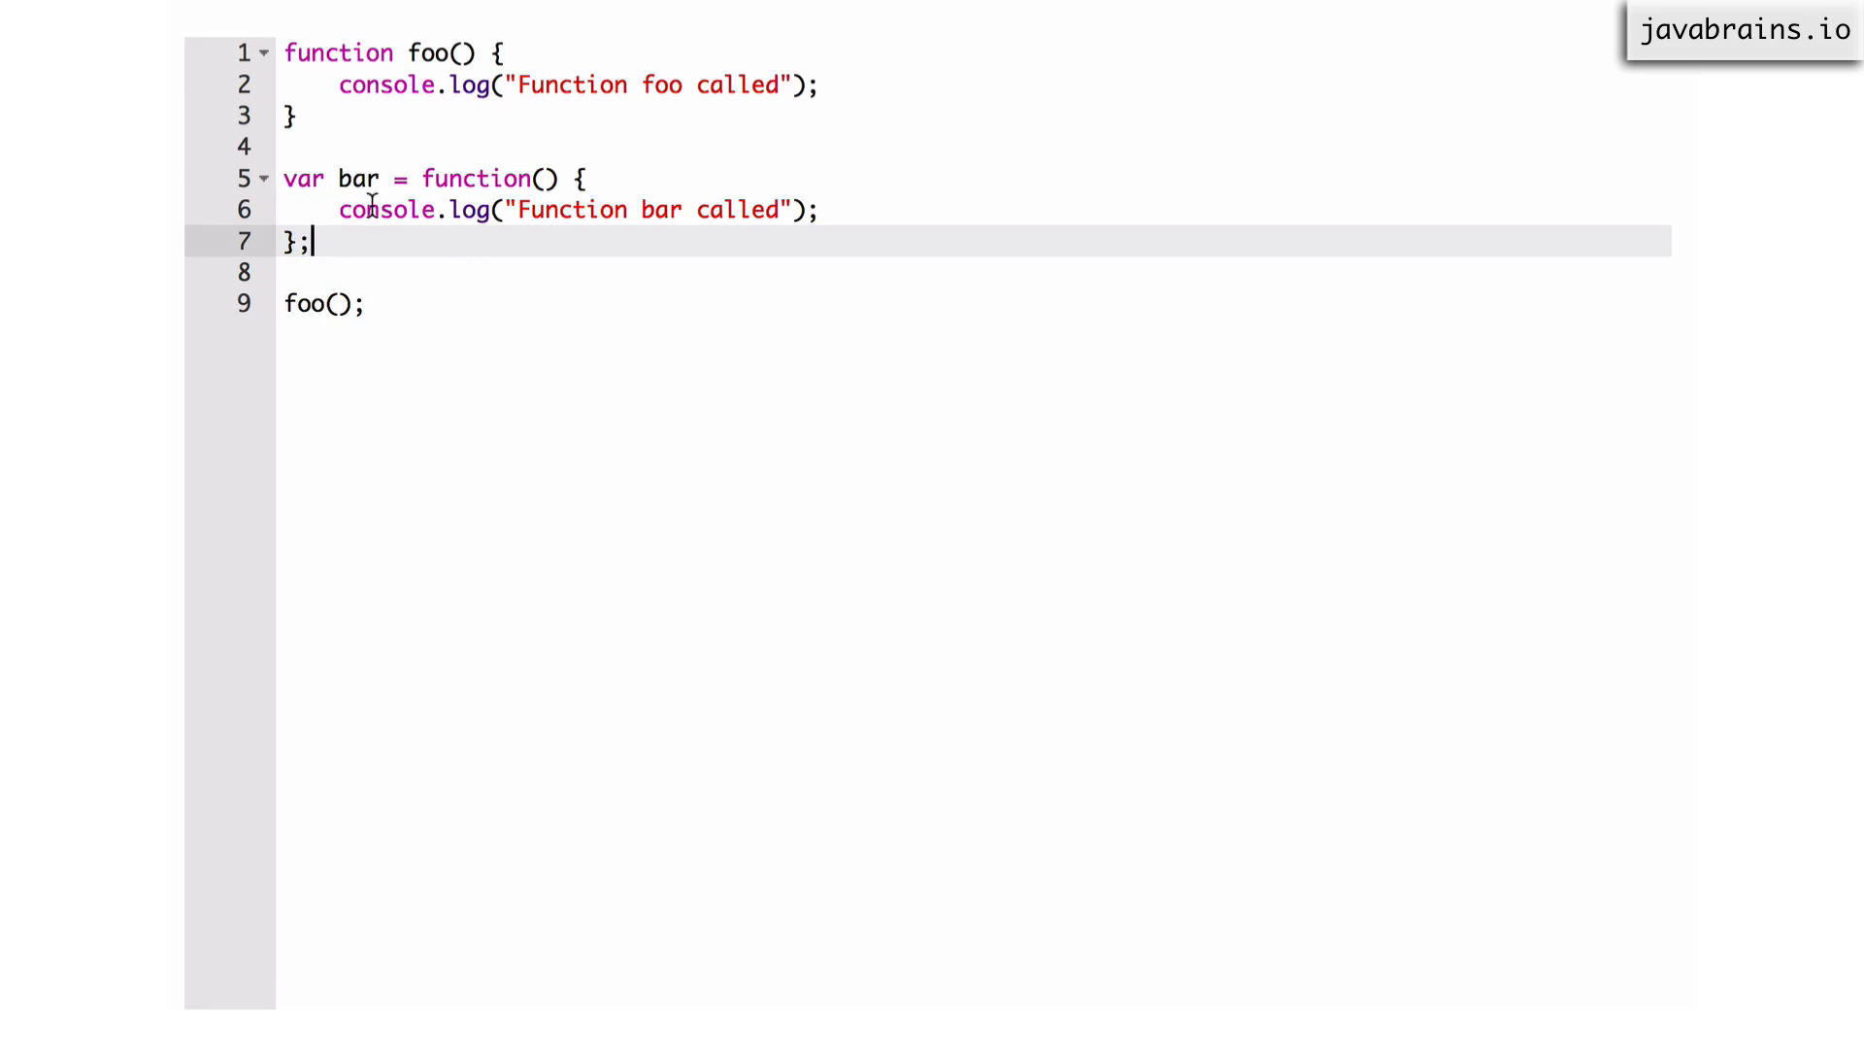
{"action": "double_click", "coordinate": [357, 179]}
{"action": "left_click", "coordinate": [442, 241]}
Step: Jump to the end after foo(); and start blank lines for the bar(); call
{"action": "key", "text": "ctrl+End"}
{"action": "key", "text": "Return"}
{"action": "key", "text": "Return"}
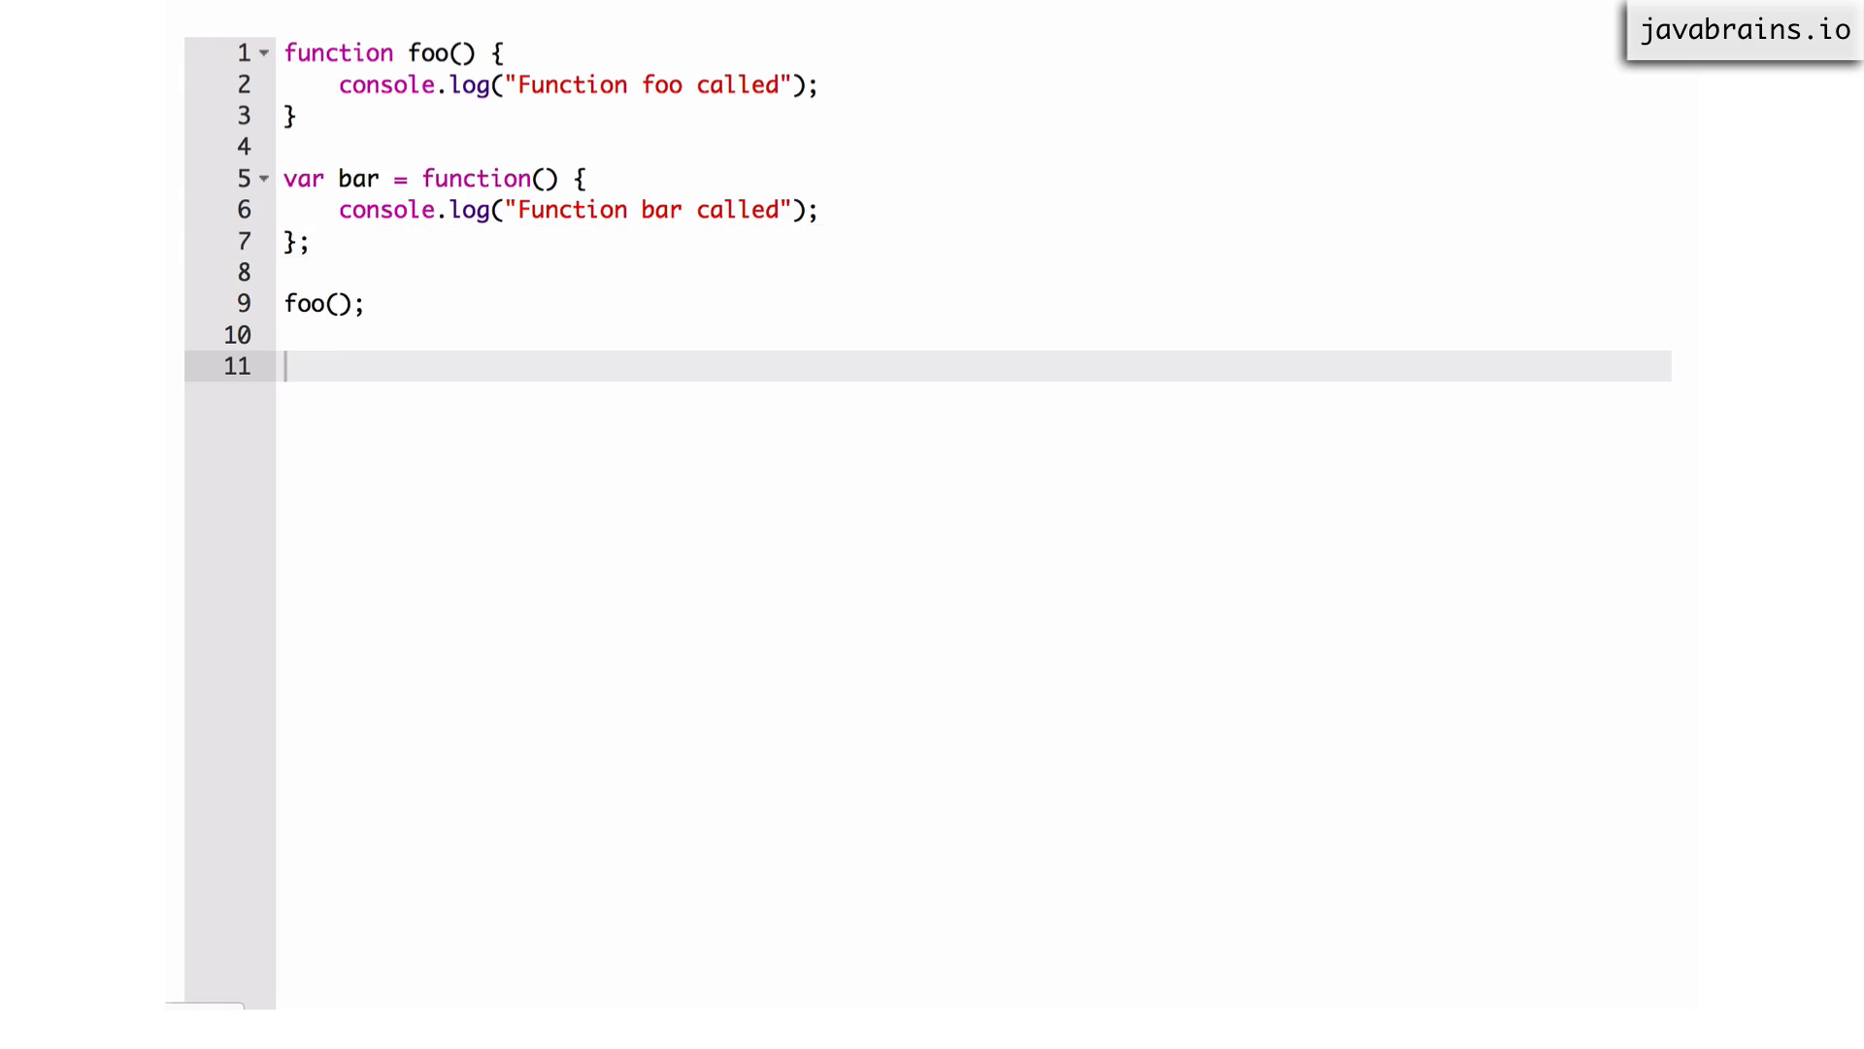
{"action": "type", "text": "bar();"}
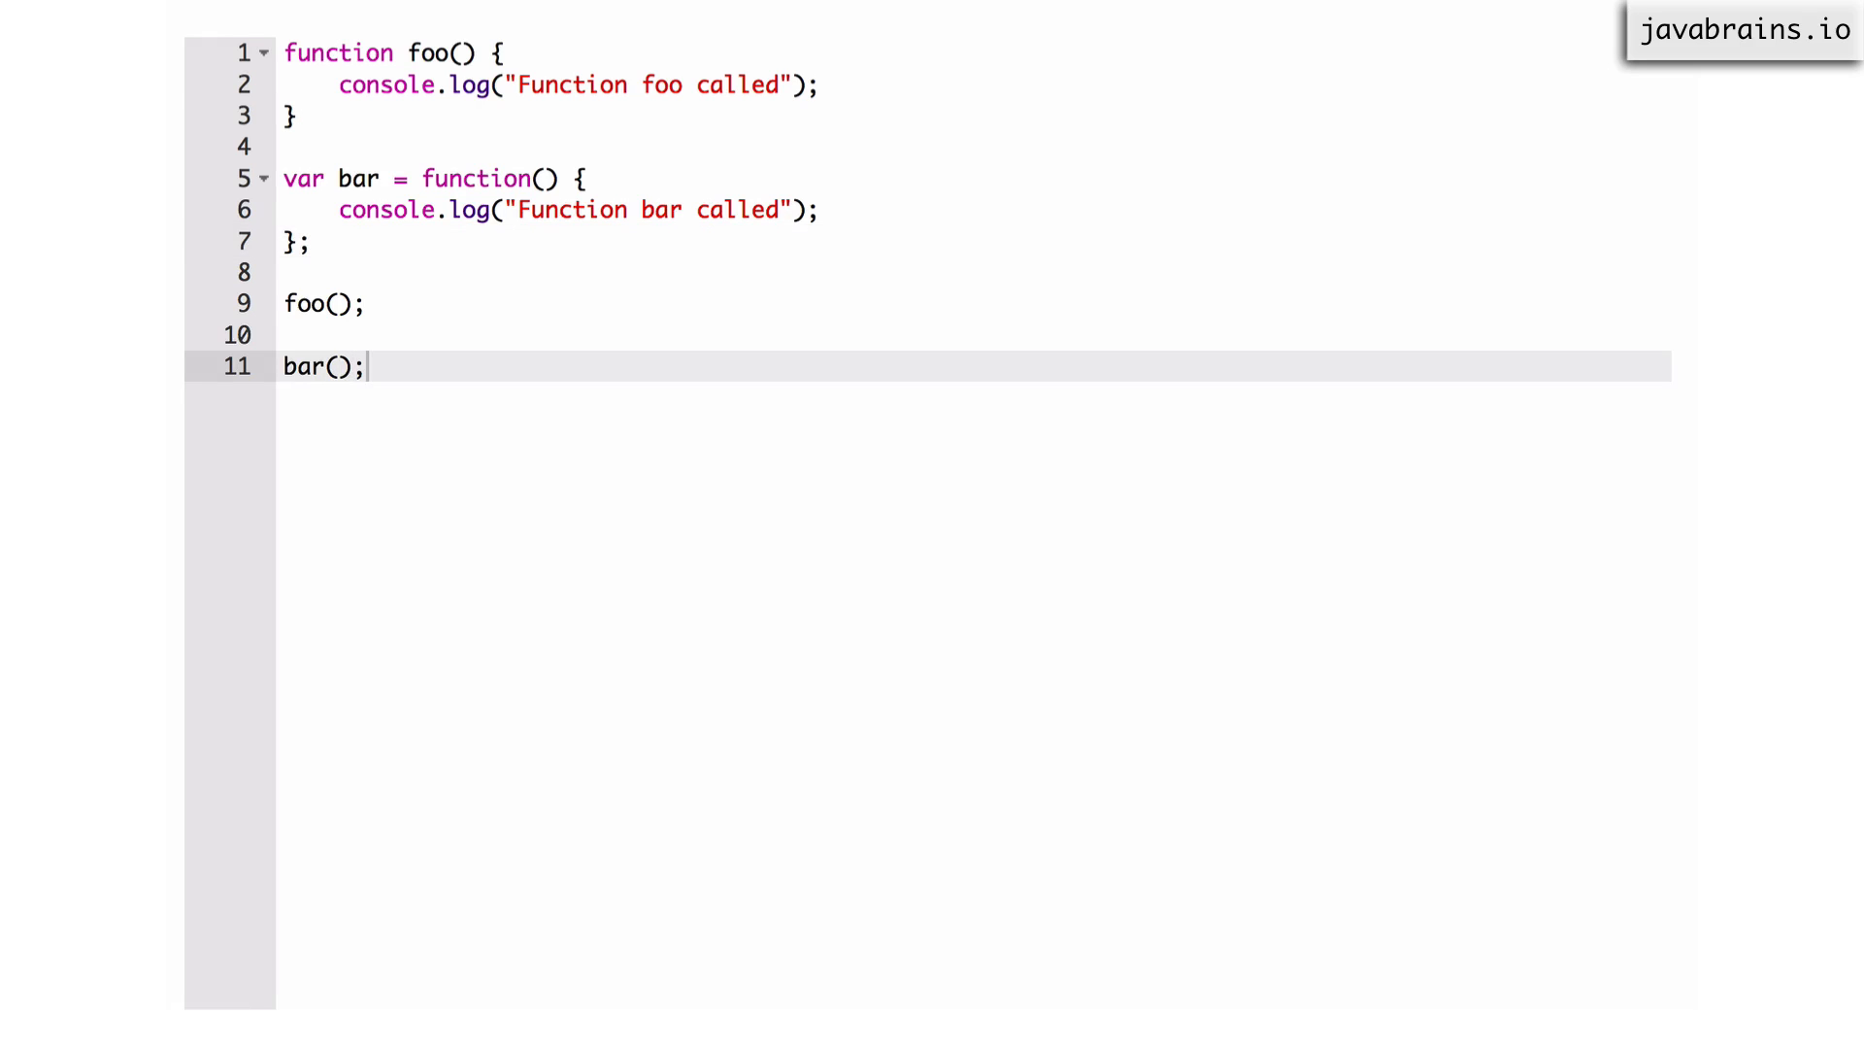